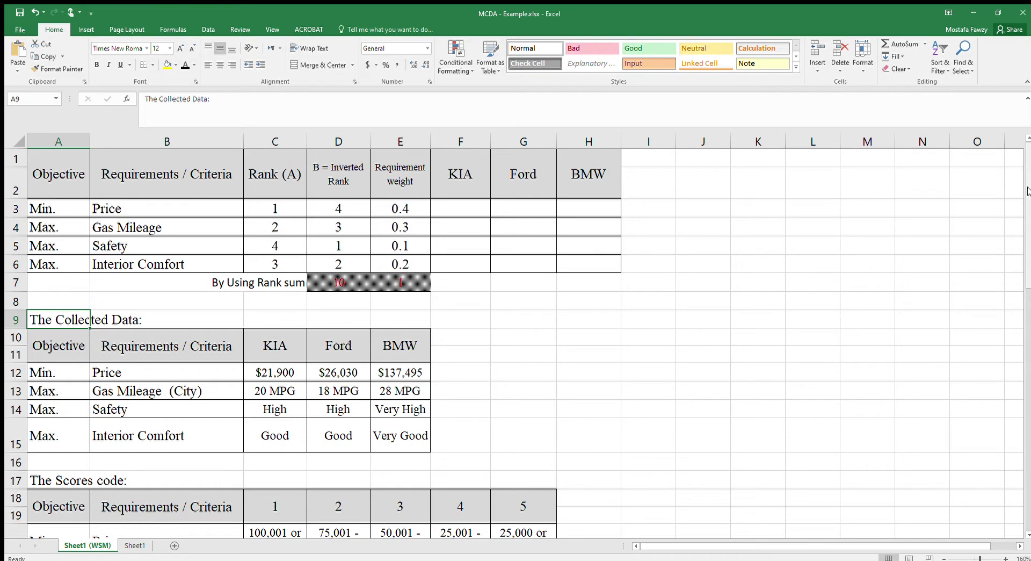
# Compare the requirement weights and weighted total scores in the Rank Sum and Uniform Weighting tables.
pyautogui.moveTo(1026, 190); pyautogui.dragTo(1027, 365)
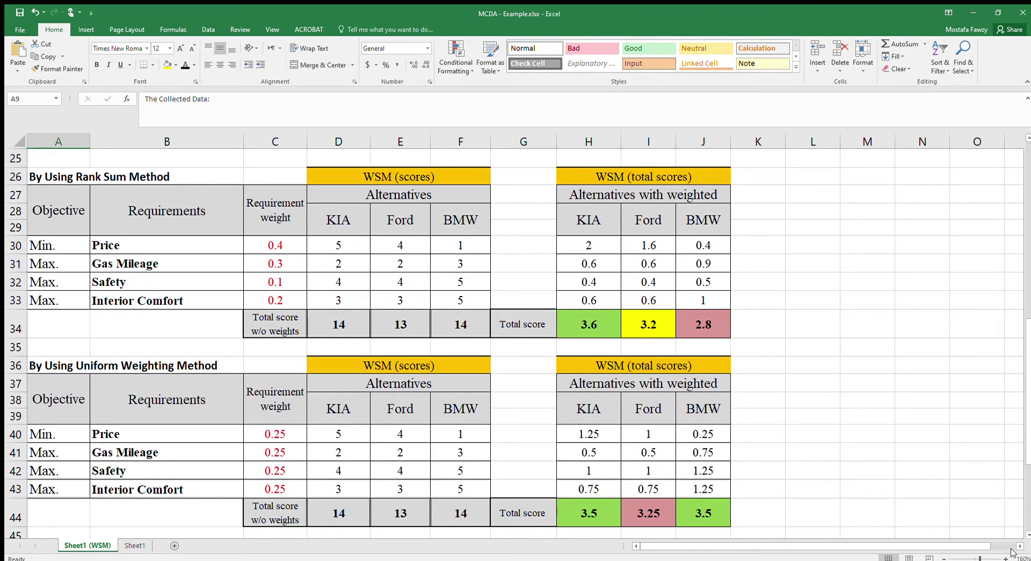
pyautogui.click(941, 558)
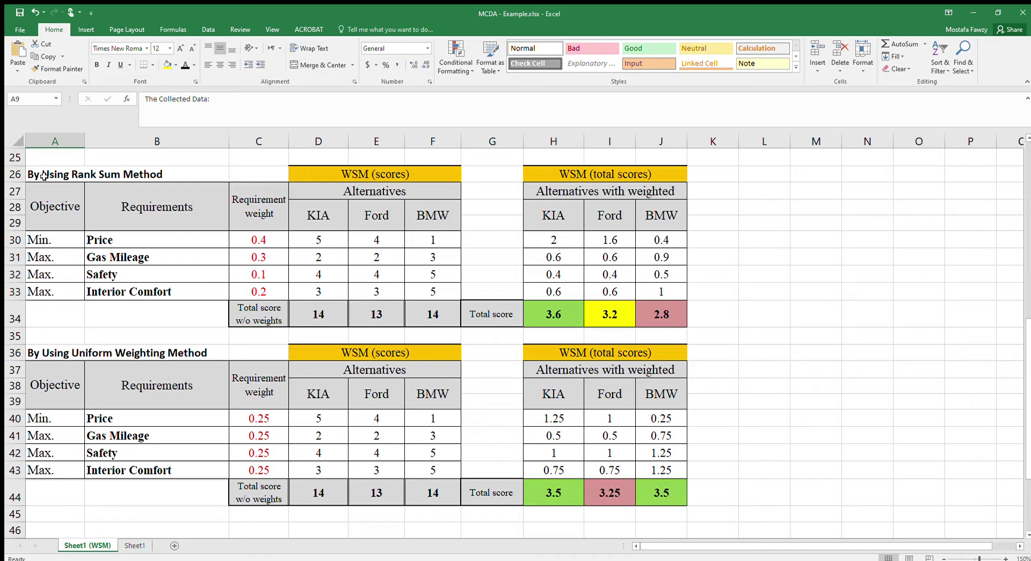
pyautogui.moveTo(69, 175); pyautogui.dragTo(161, 184)
pyautogui.click(62, 352)
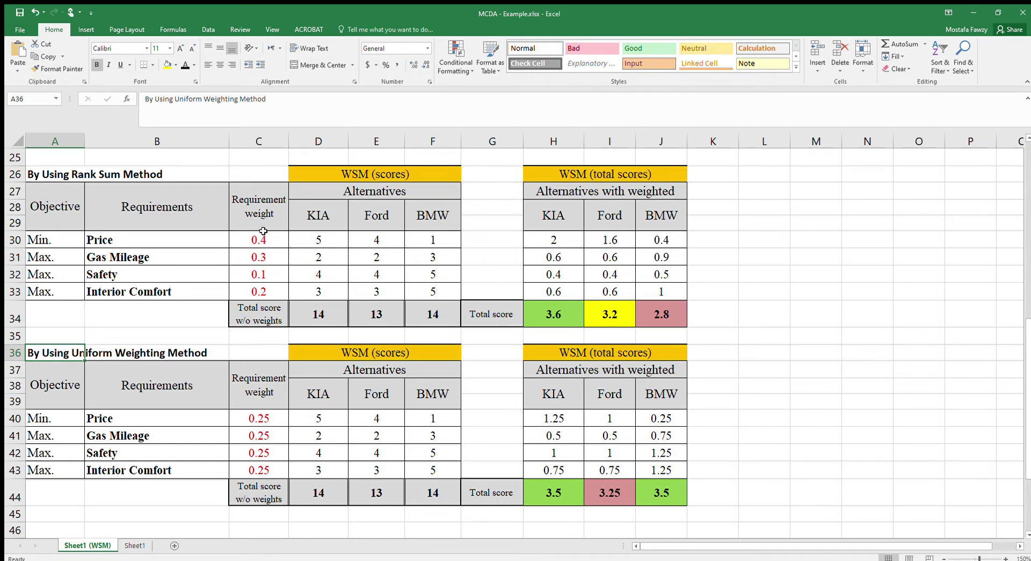
pyautogui.moveTo(262, 235); pyautogui.dragTo(265, 292)
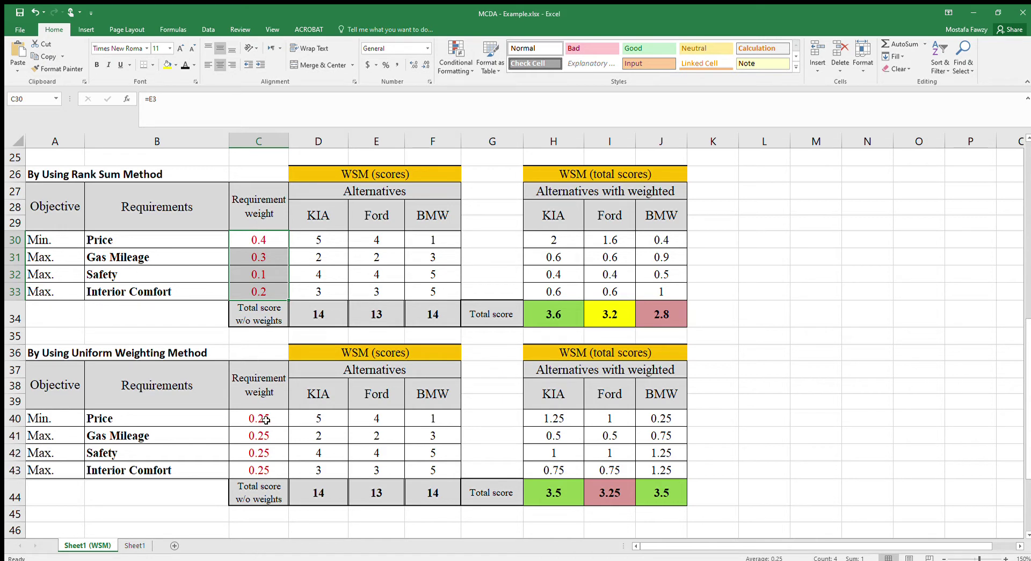
pyautogui.moveTo(266, 420); pyautogui.dragTo(271, 473)
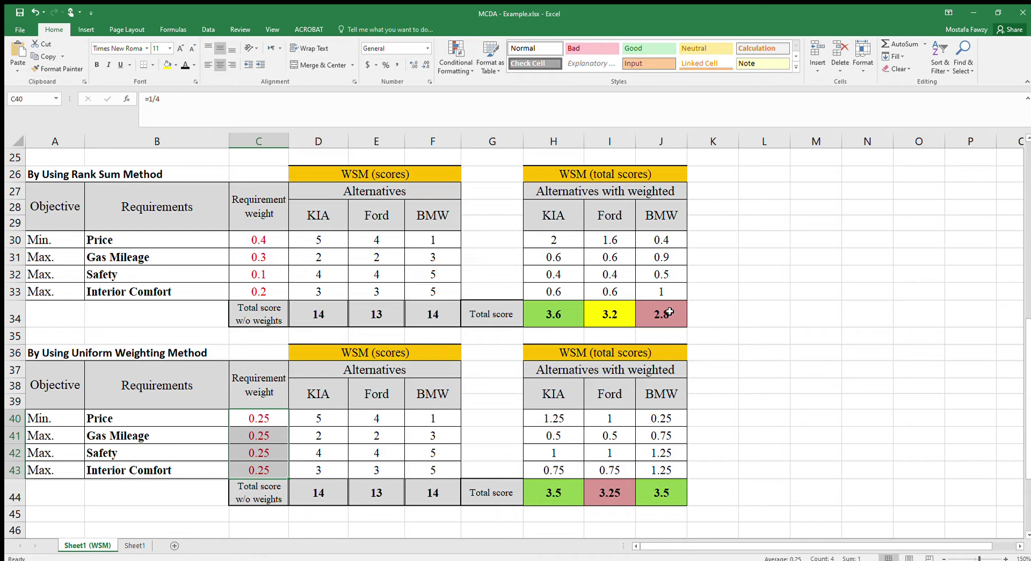
pyautogui.click(658, 498)
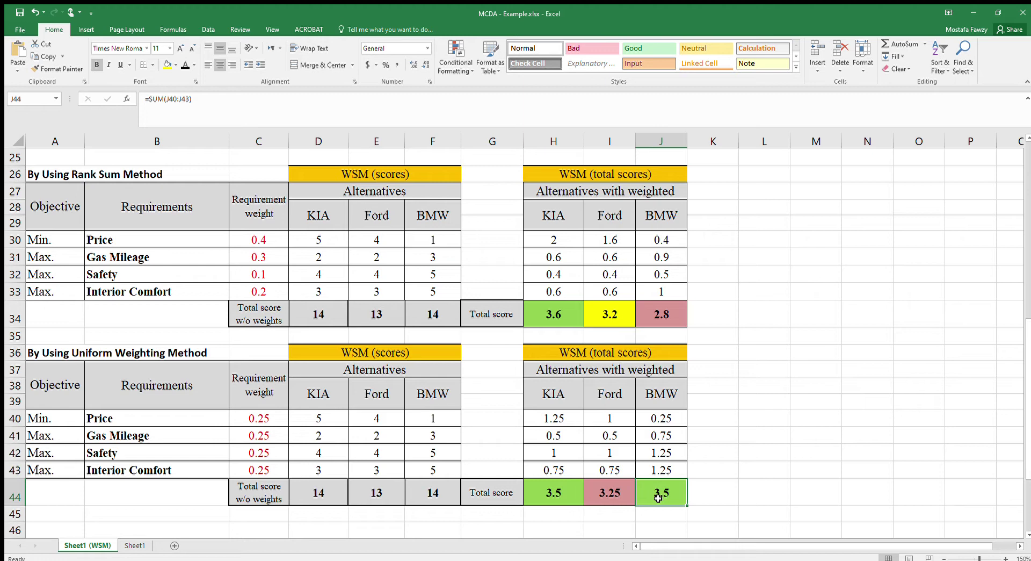
# Set Ford's price in the collected data table to $52,000.
pyautogui.moveTo(1028, 366); pyautogui.dragTo(1019, 182)
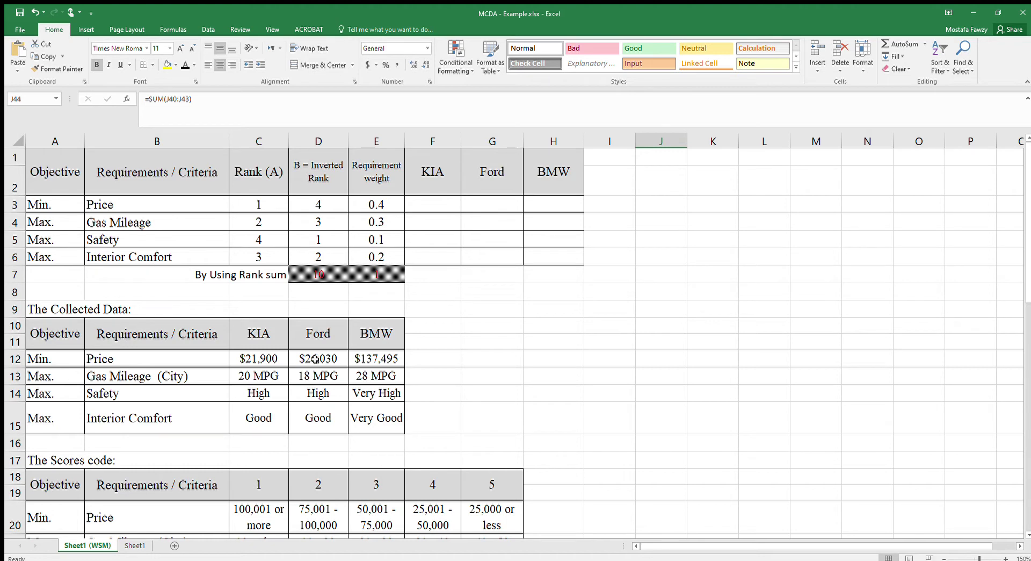
pyautogui.click(315, 359)
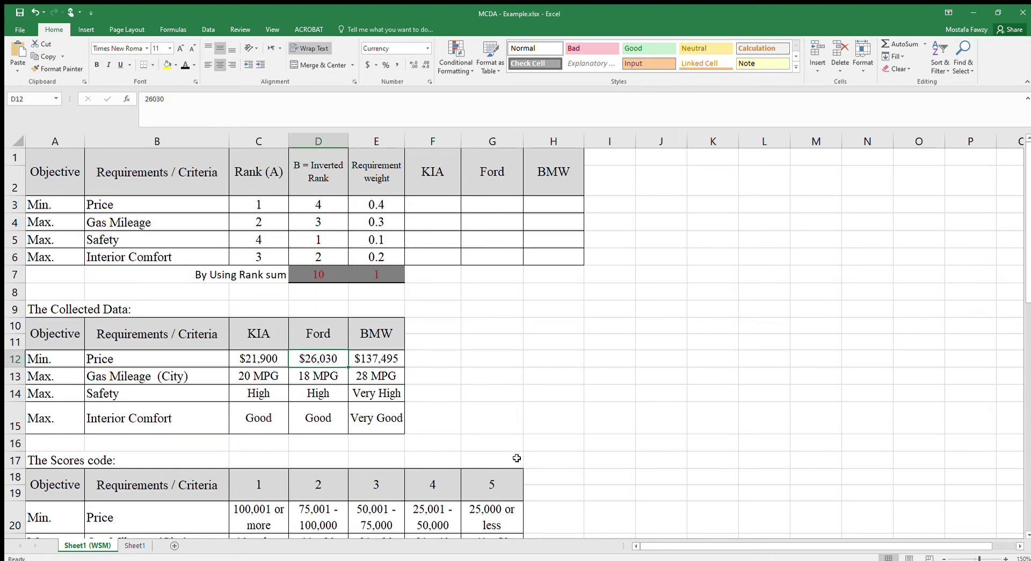
pyautogui.write('52,0000')
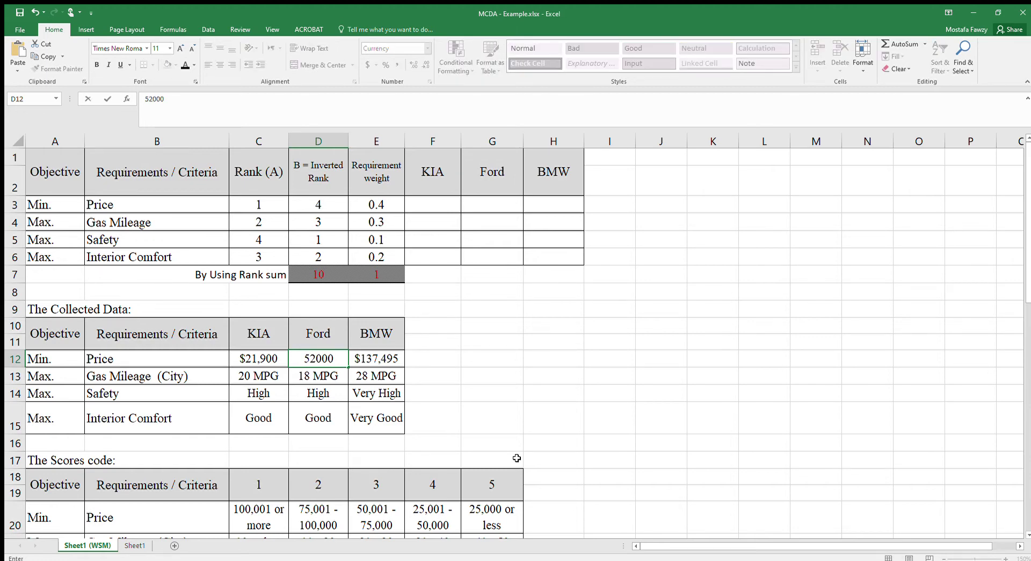
pyautogui.press('Return')
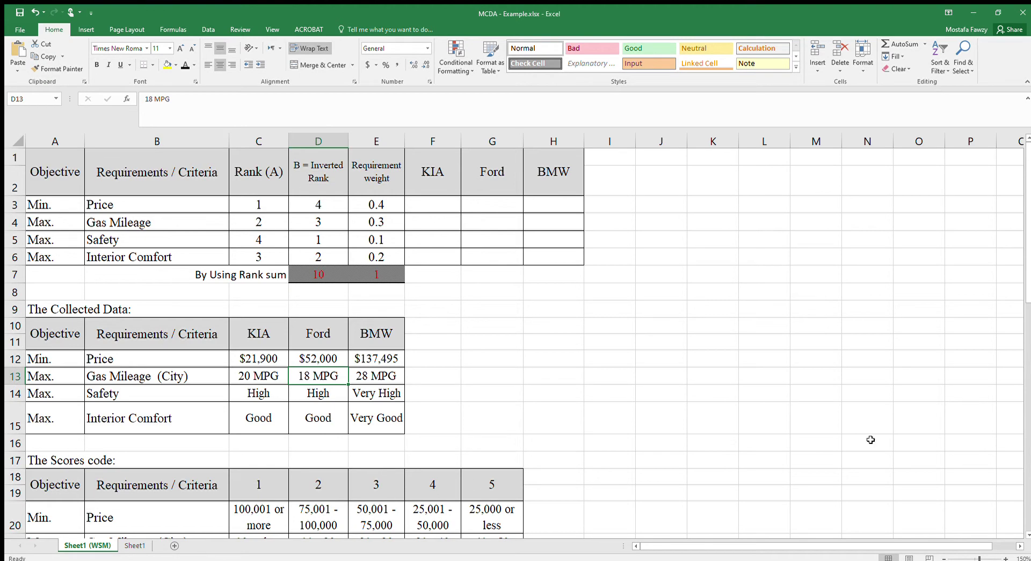
# Set Ford's price score in the Rank Sum table to 3, matching the 50,001 - 75,000 band, and check Ford's weighted total.
pyautogui.scroll(-1, 1026, 223)
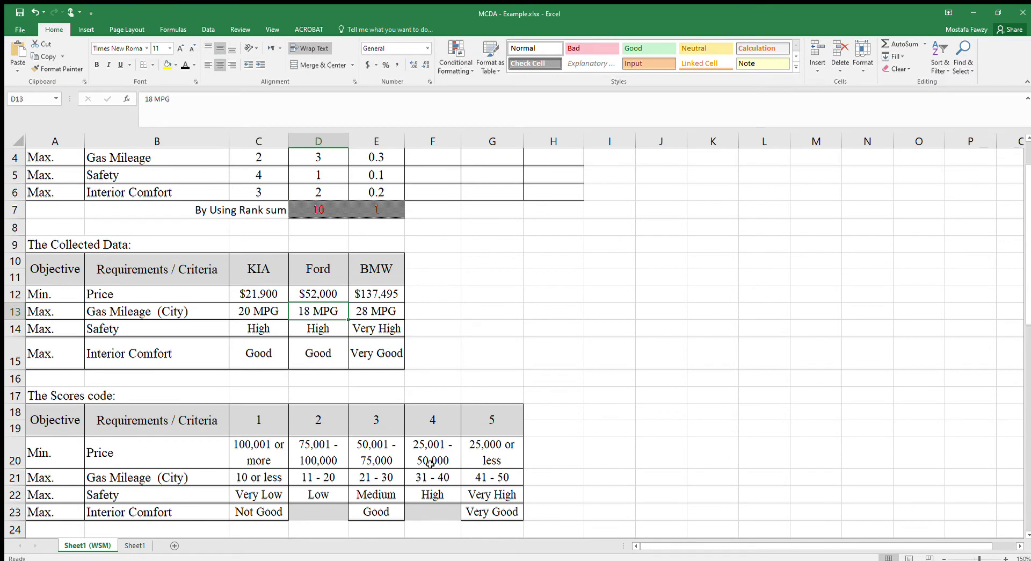
pyautogui.click(373, 457)
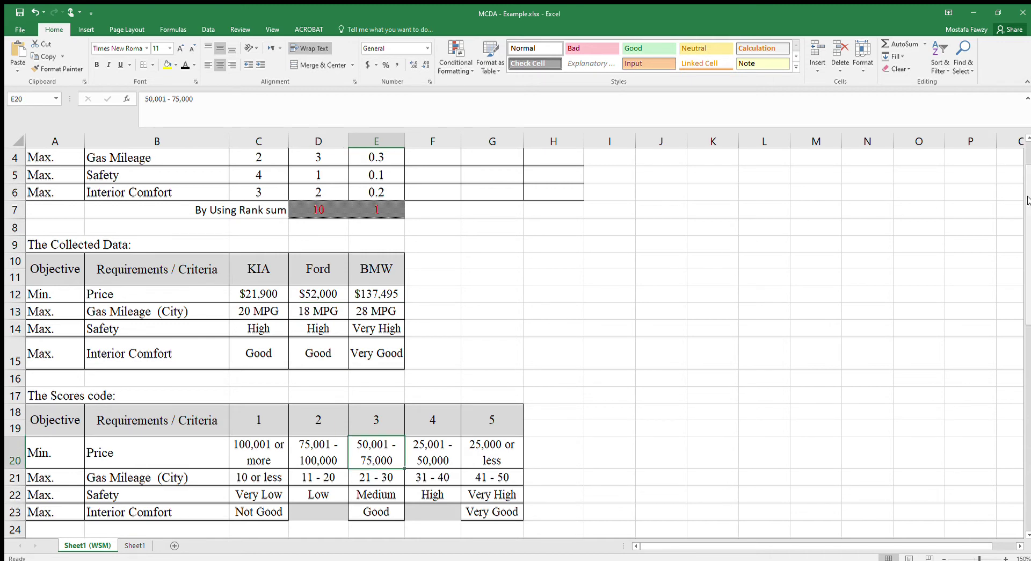
pyautogui.moveTo(1027, 199); pyautogui.dragTo(1027, 281)
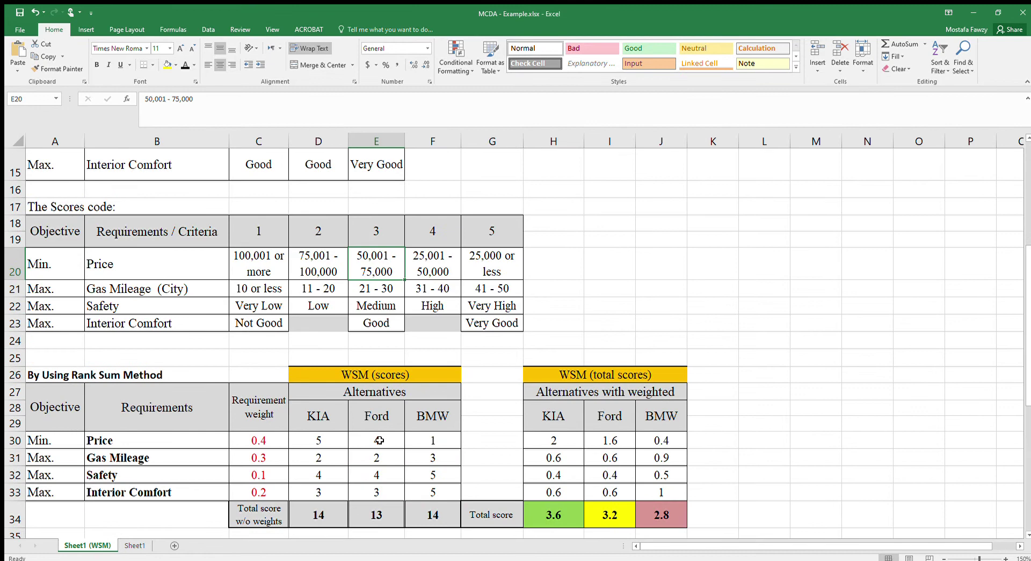
pyautogui.click(379, 439)
pyautogui.write('3')
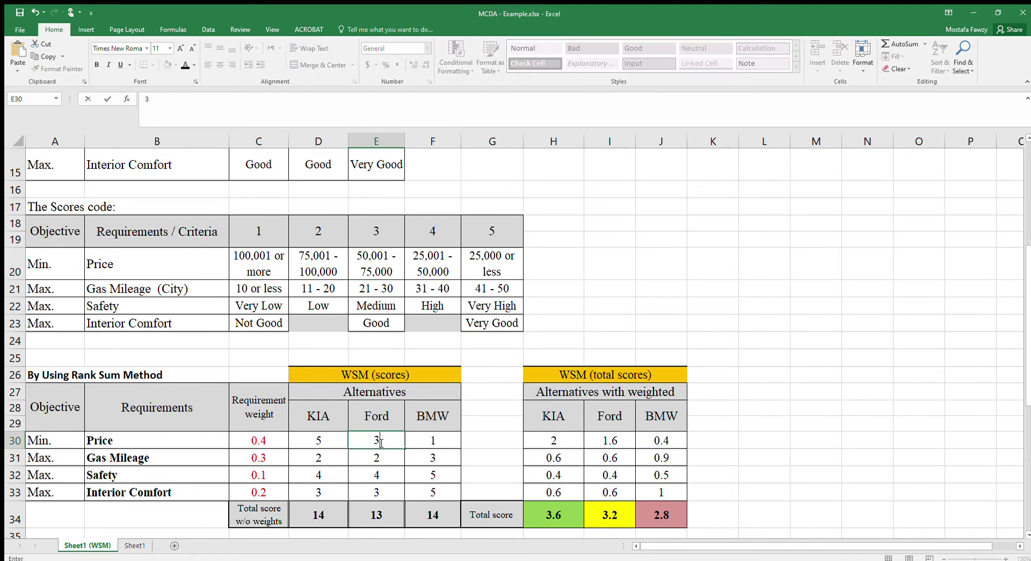
pyautogui.press('Return')
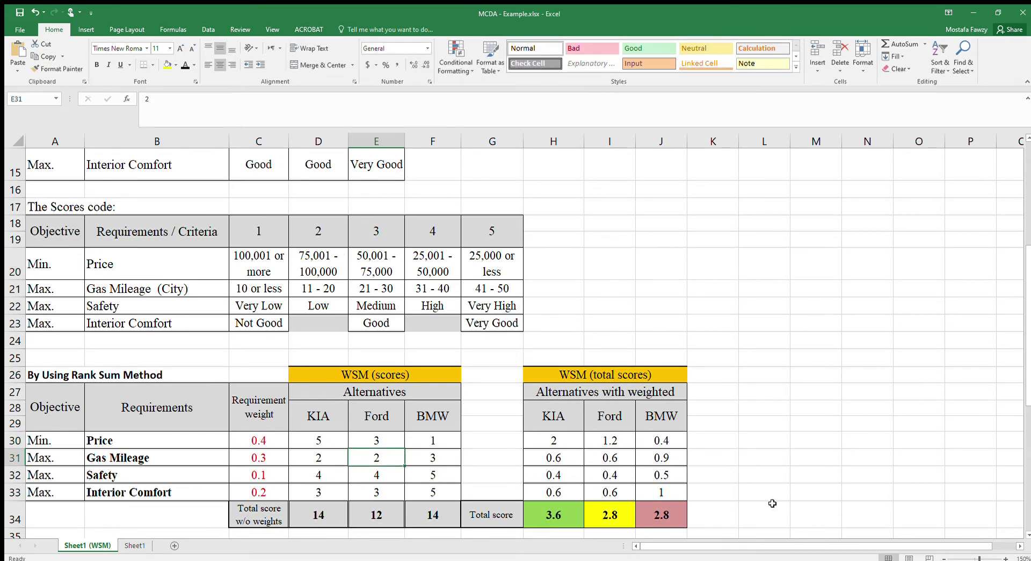
pyautogui.click(616, 440)
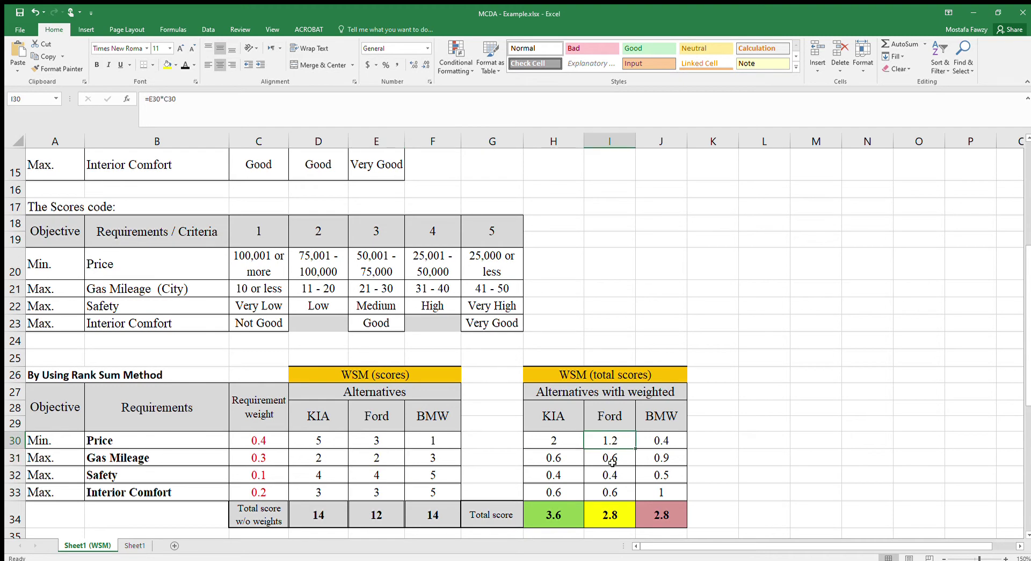
pyautogui.click(609, 517)
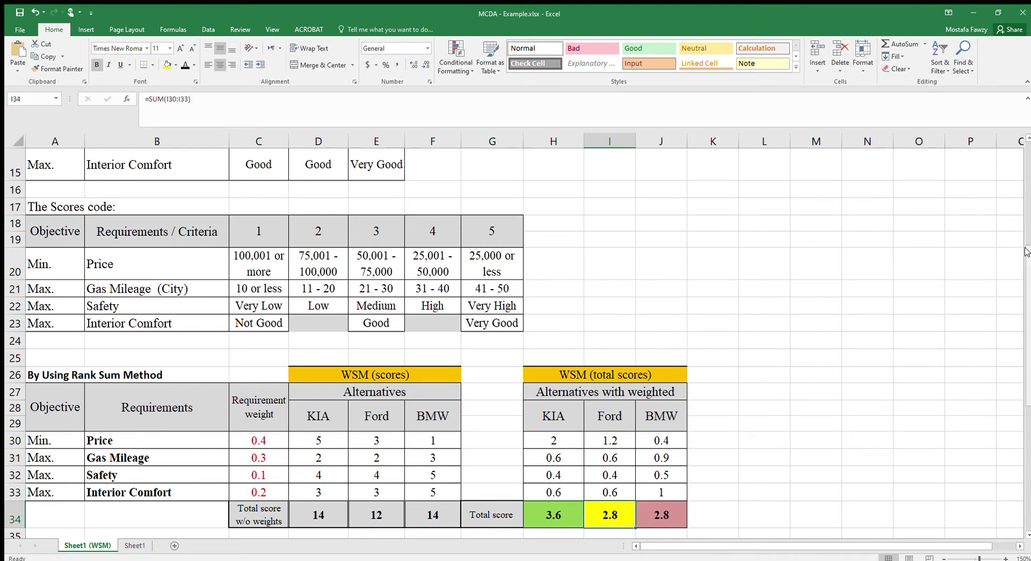
# Set Ford's price score in the Uniform Weighting table to 3.
pyautogui.moveTo(1026, 251); pyautogui.dragTo(1026, 342)
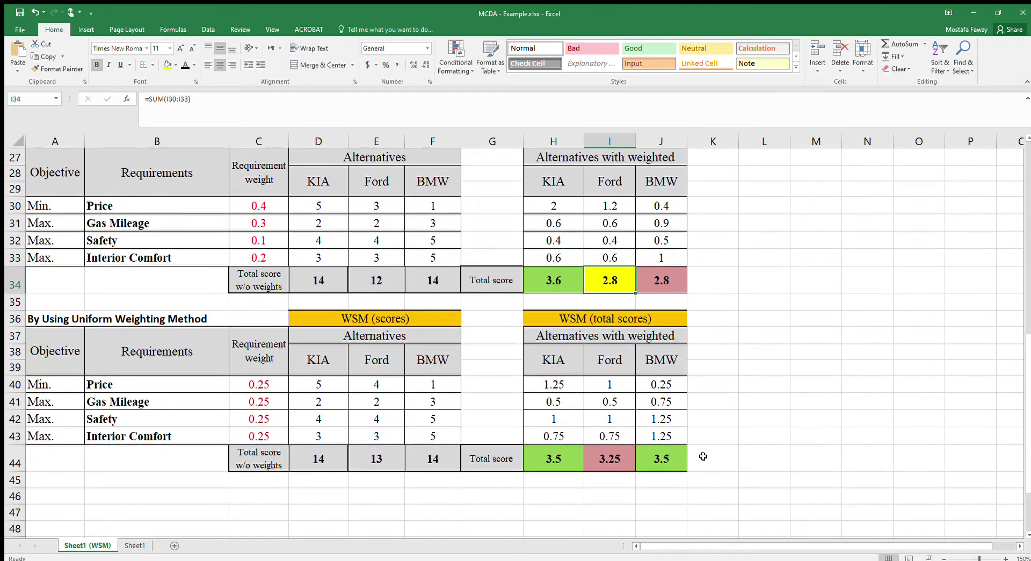
pyautogui.click(368, 385)
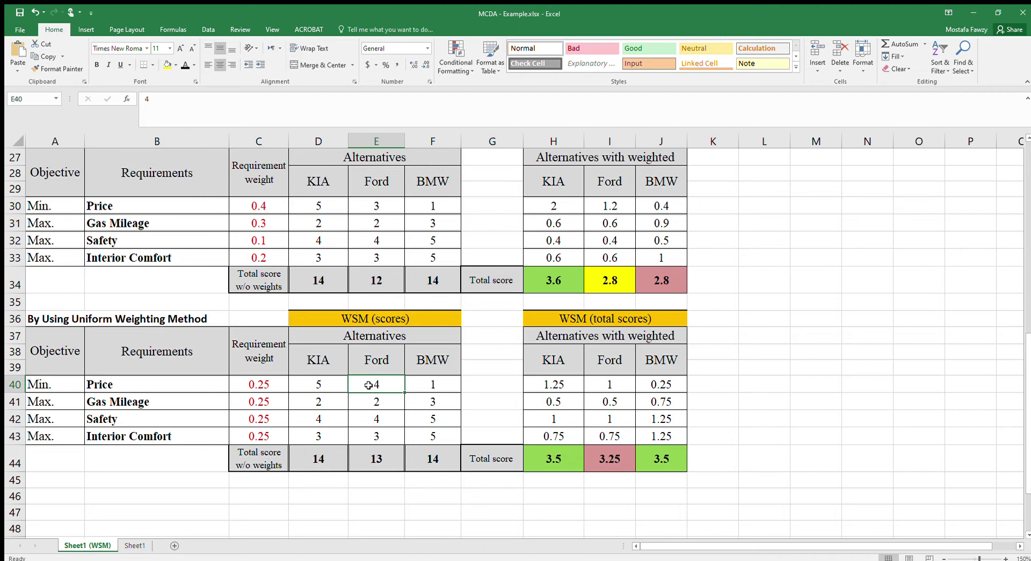
pyautogui.write('3')
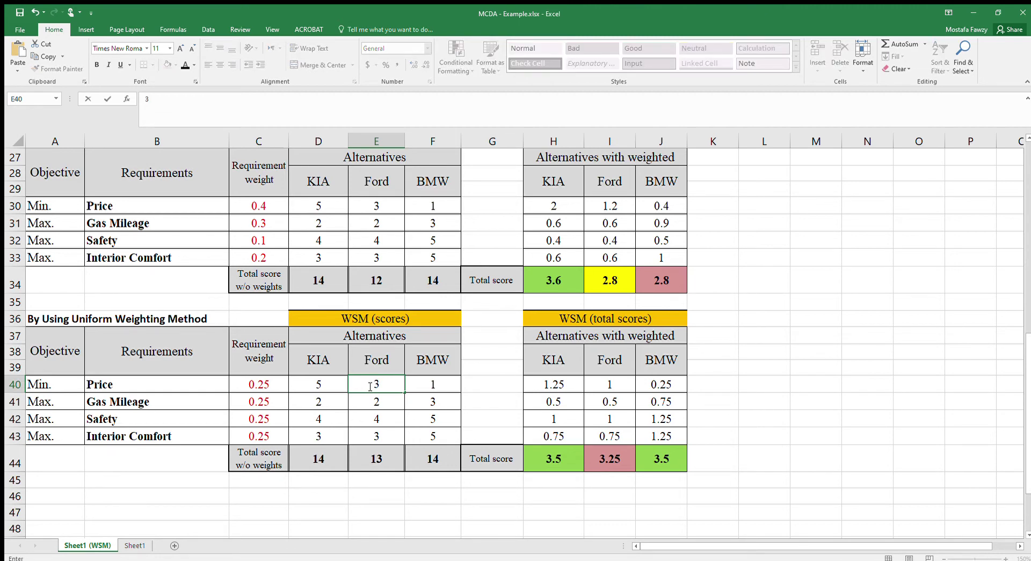
pyautogui.press('Return')
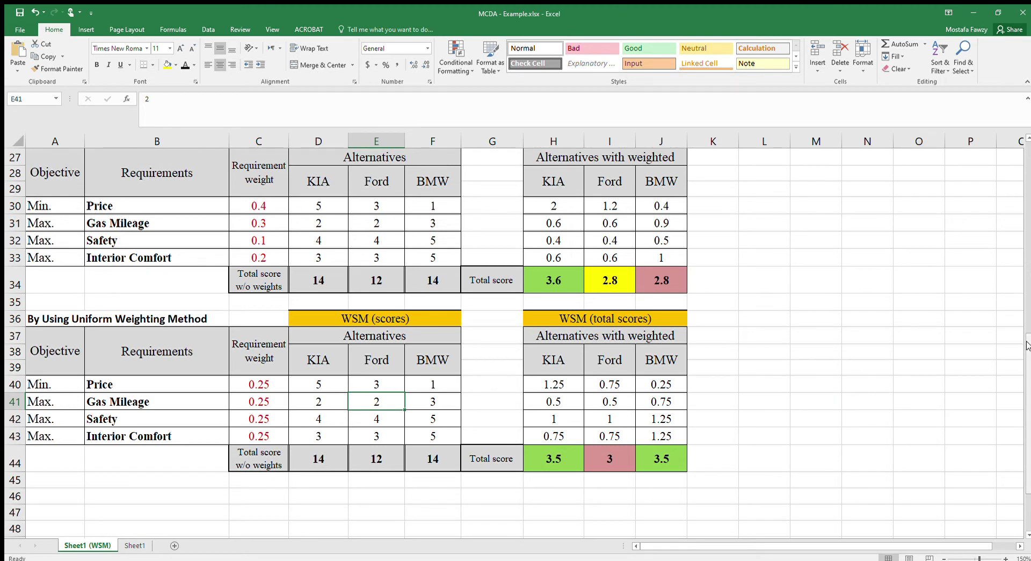
# Set BMW's price in the collected data table to $99,000.
pyautogui.moveTo(1027, 343); pyautogui.dragTo(1029, 92)
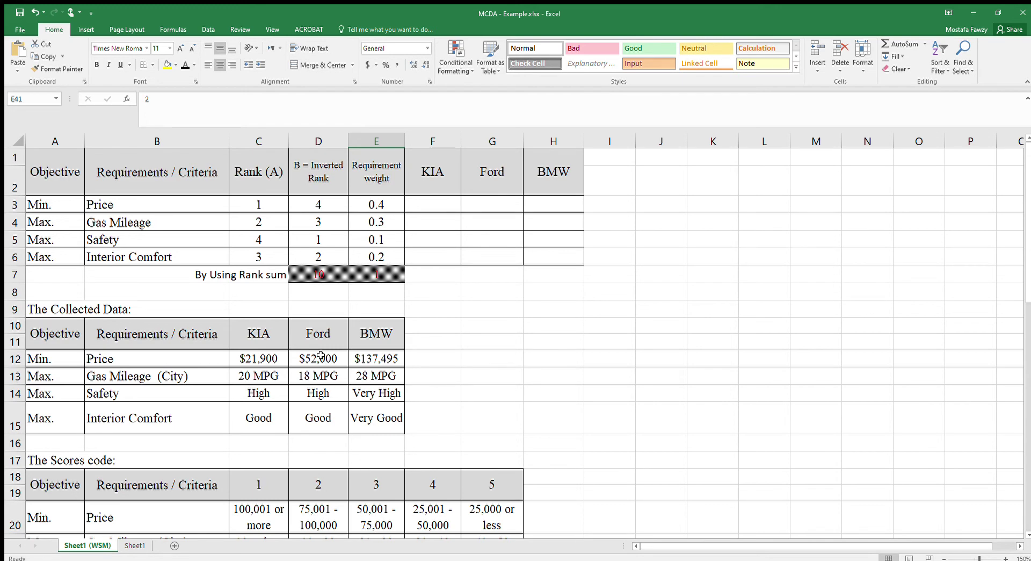
pyautogui.moveTo(1028, 207); pyautogui.dragTo(1028, 385)
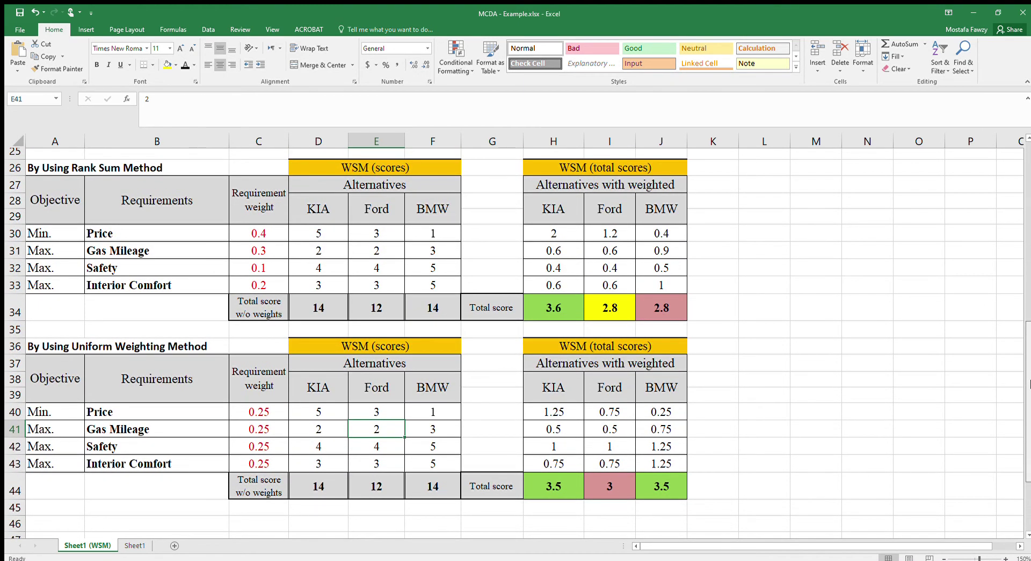
pyautogui.scroll(8, 1028, 383)
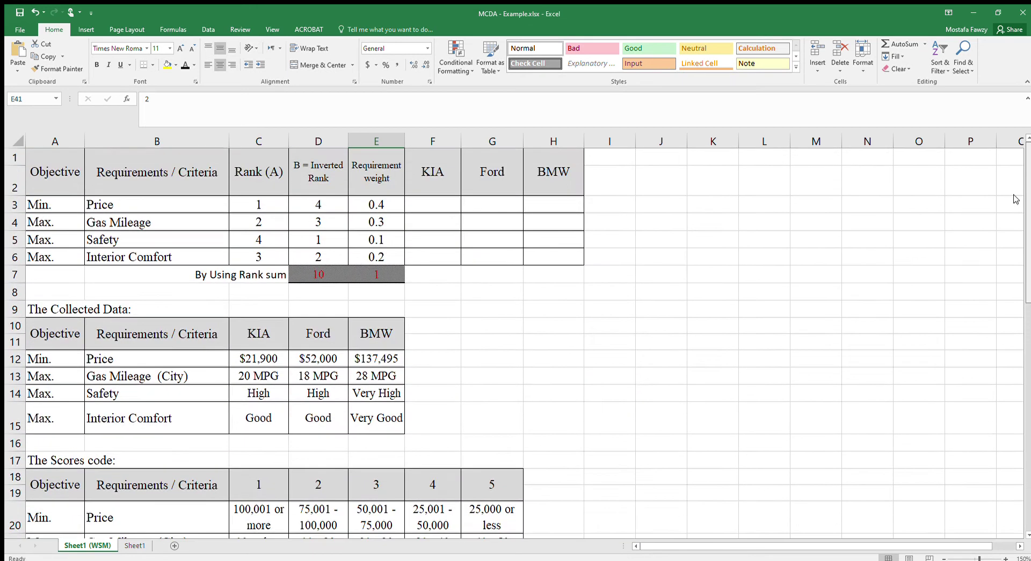
pyautogui.scroll(-1, 1016, 204)
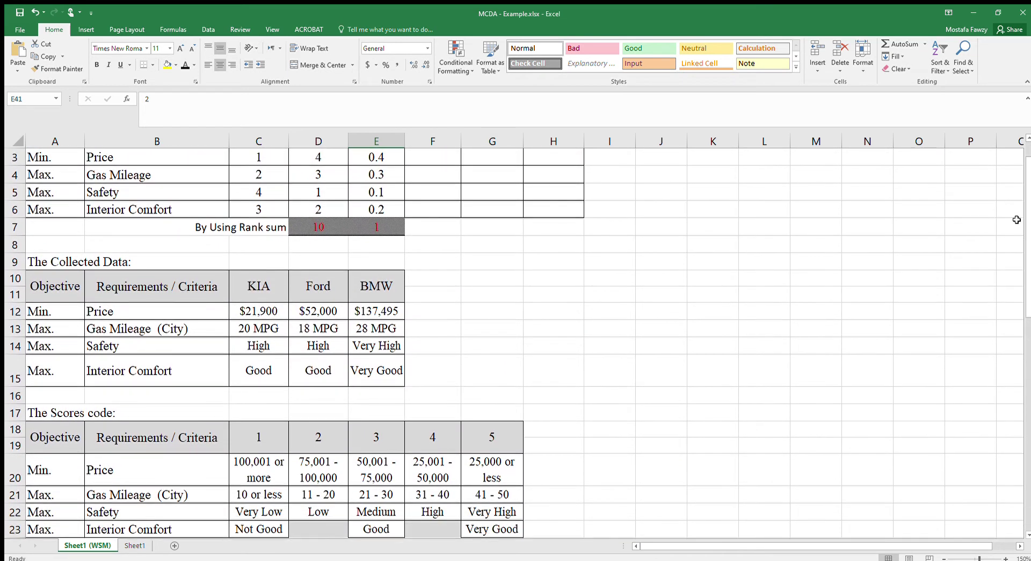
pyautogui.click(372, 314)
pyautogui.write('99')
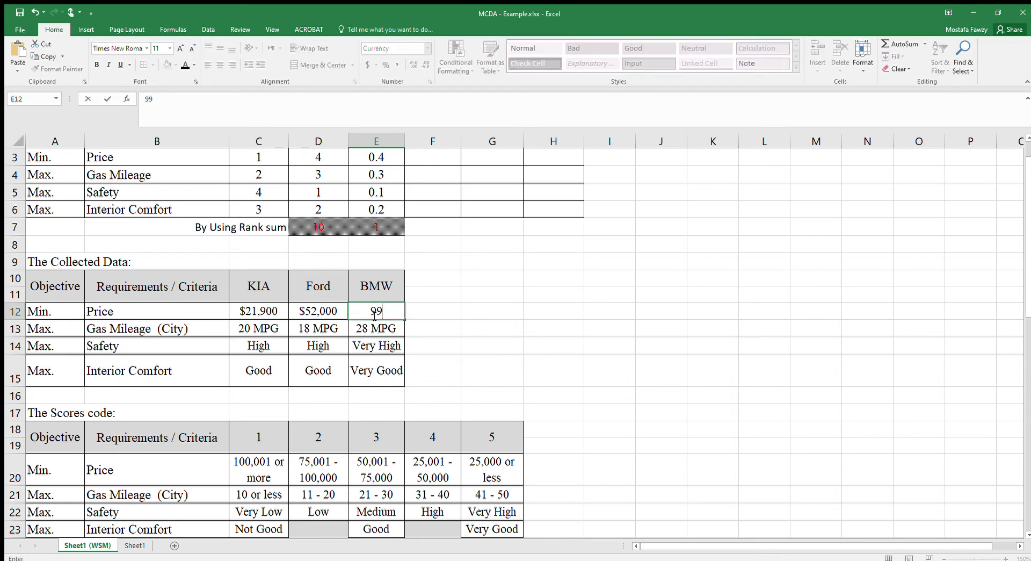
pyautogui.press('Return')
pyautogui.click(375, 314)
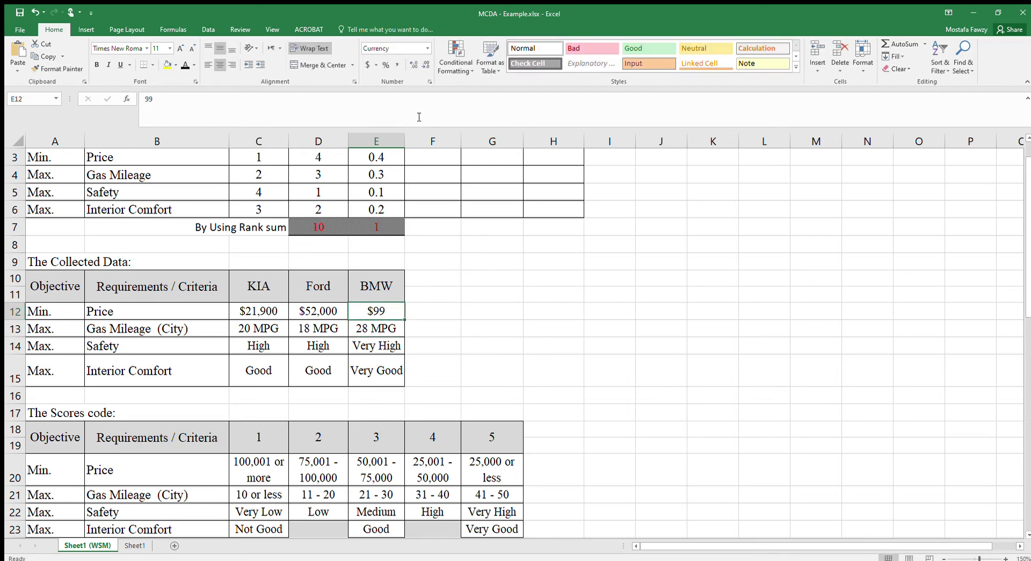
pyautogui.click(399, 95)
pyautogui.write('00')
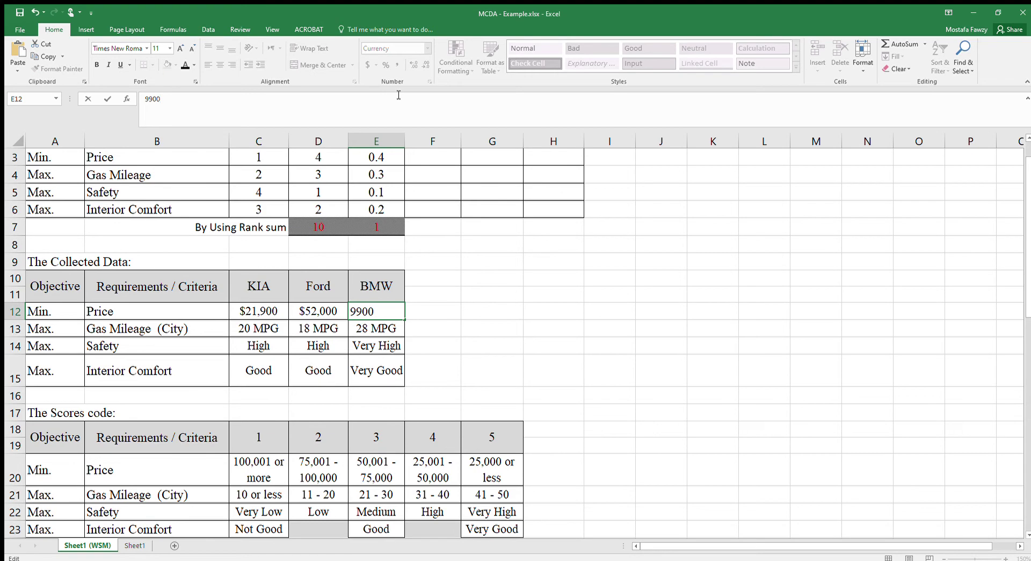
pyautogui.write('0')
pyautogui.press('Return')
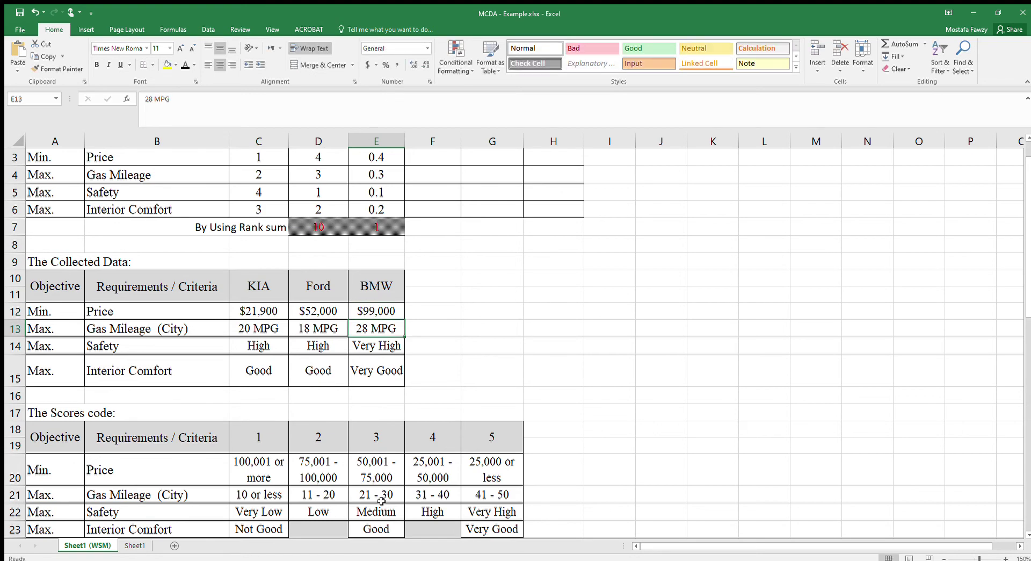
# Set BMW's price score in the Rank Sum table to 2.
pyautogui.moveTo(1026, 206); pyautogui.dragTo(1029, 312)
pyautogui.click(429, 390)
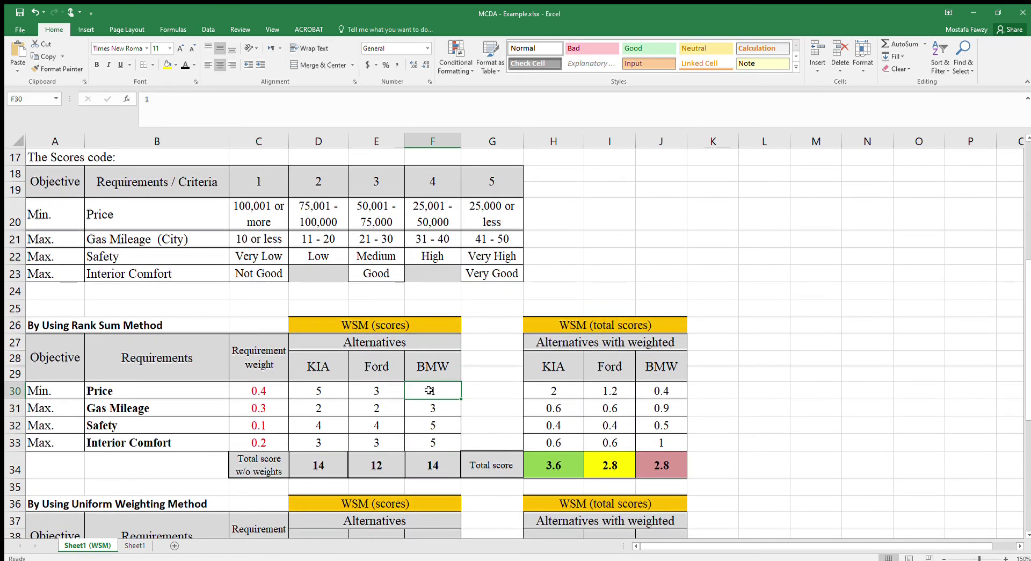
pyautogui.write('2')
pyautogui.press('Return')
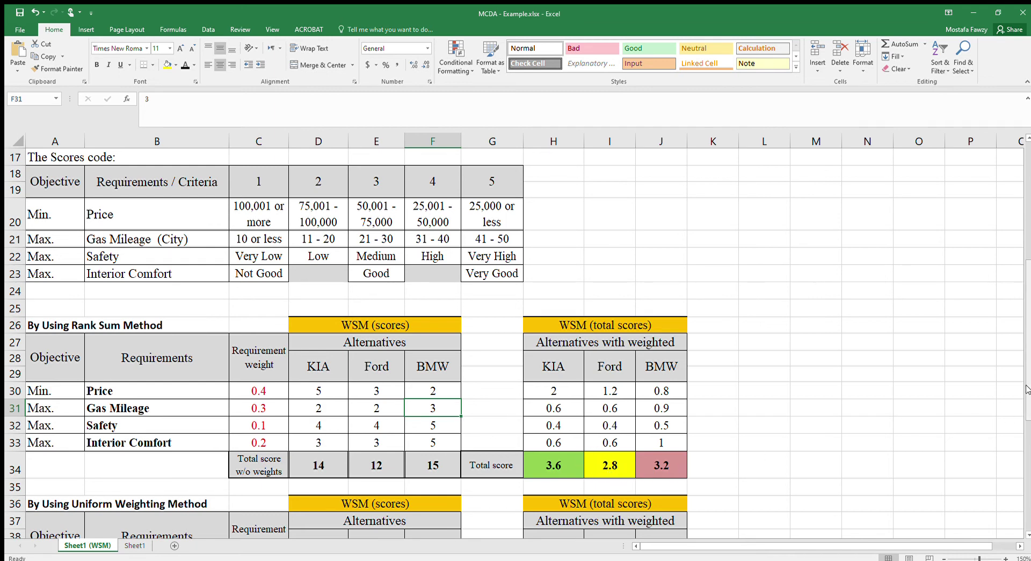
# Set BMW's price score in the Uniform Weighting table to 2.
pyautogui.scroll(-3, 1028, 394)
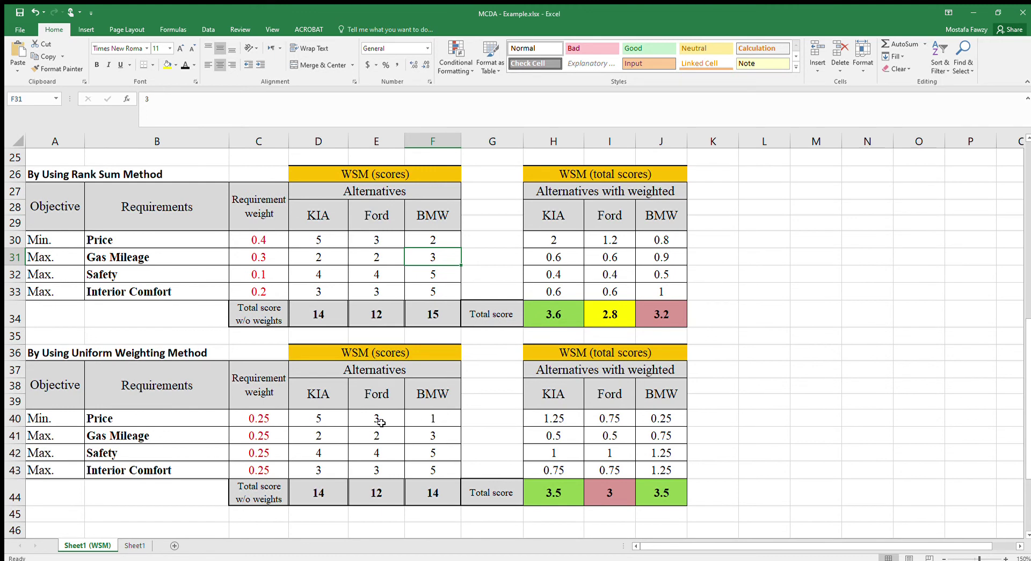
pyautogui.click(432, 420)
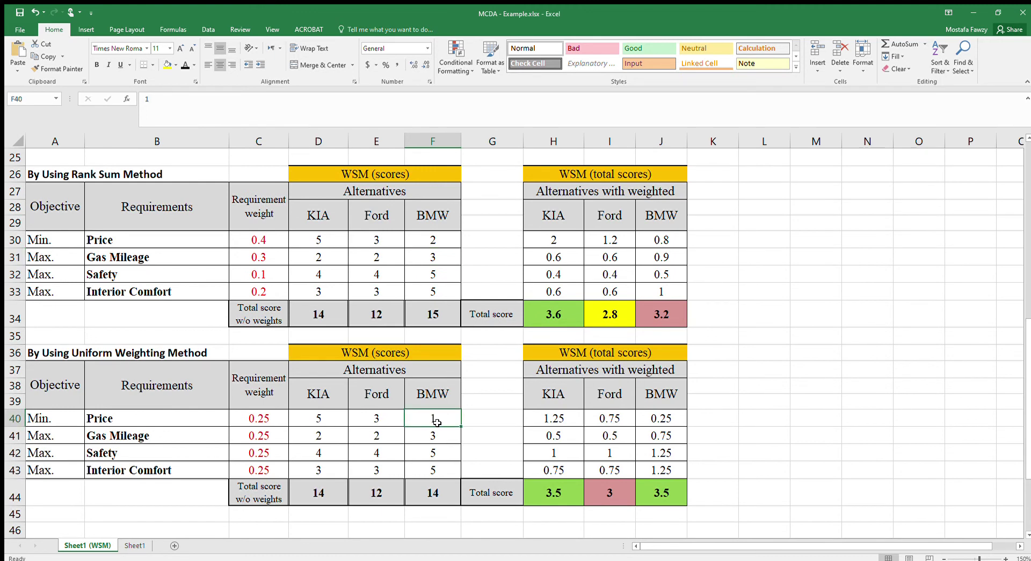
pyautogui.write('2')
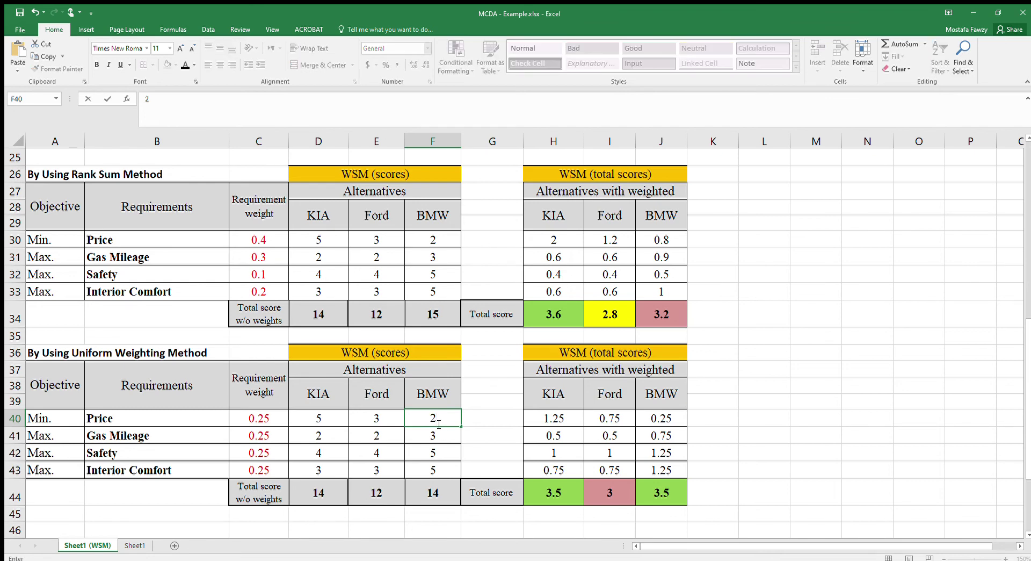
pyautogui.press('Return')
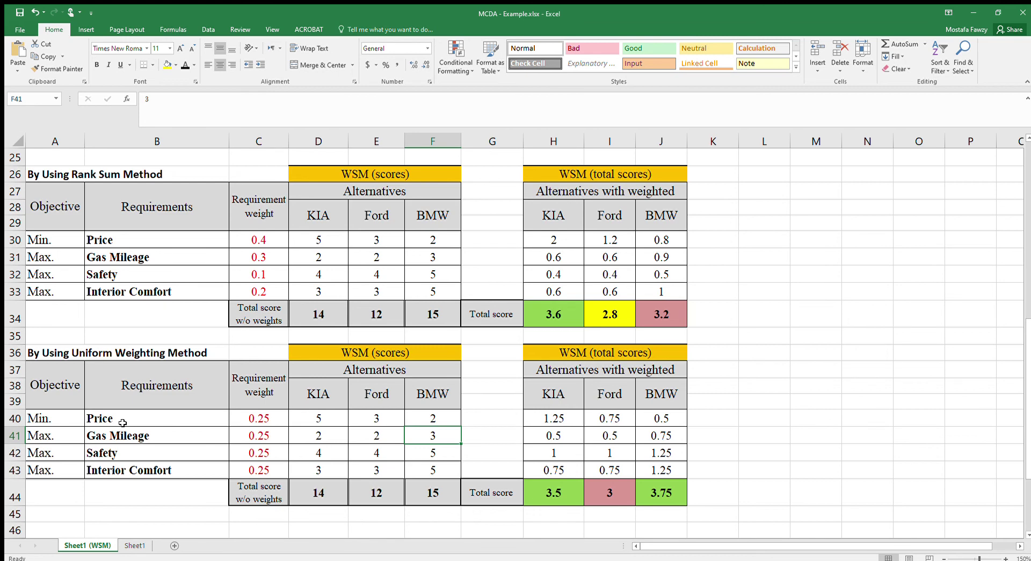
# Fill KIA's weighted total score cell in the Uniform Weighting table with yellow.
pyautogui.moveTo(116, 425); pyautogui.dragTo(122, 476)
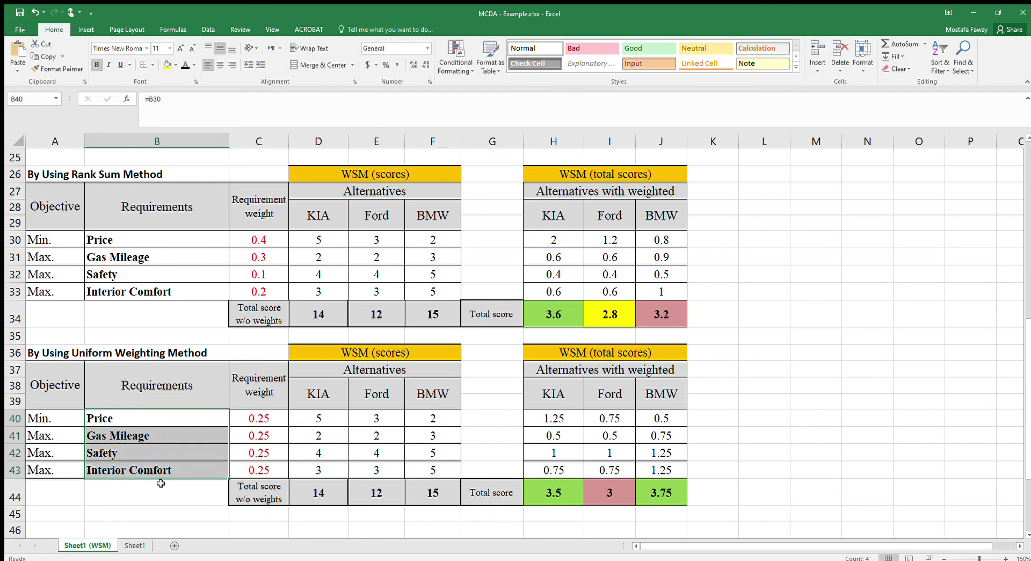
pyautogui.click(544, 493)
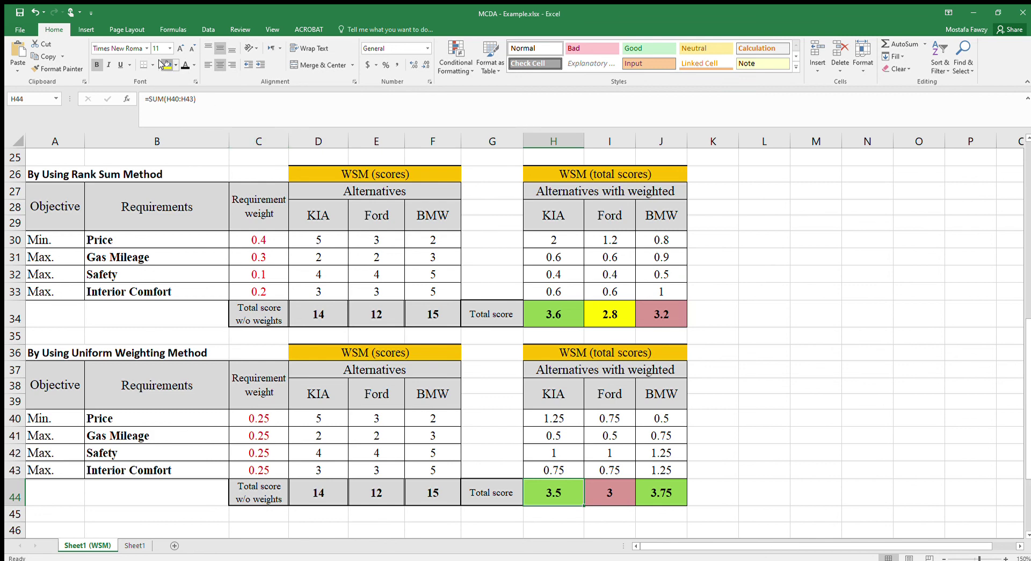
pyautogui.click(168, 65)
pyautogui.click(671, 495)
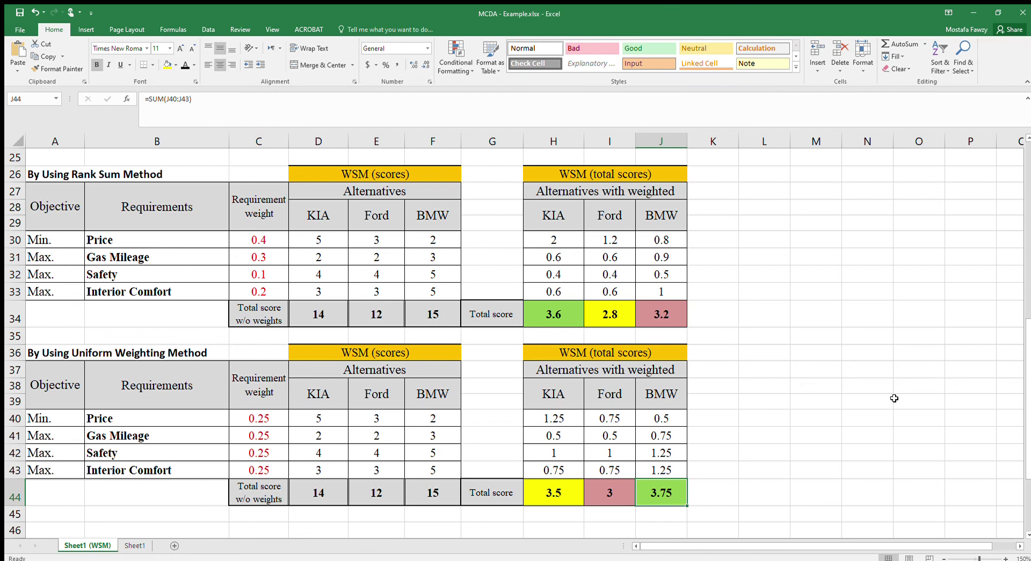
pyautogui.moveTo(1026, 425); pyautogui.dragTo(1027, 294)
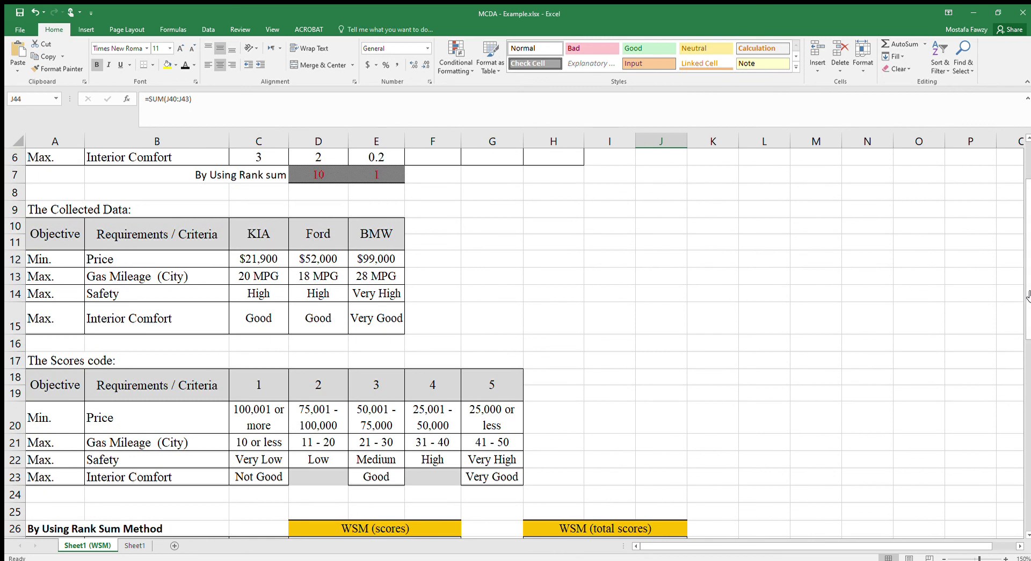